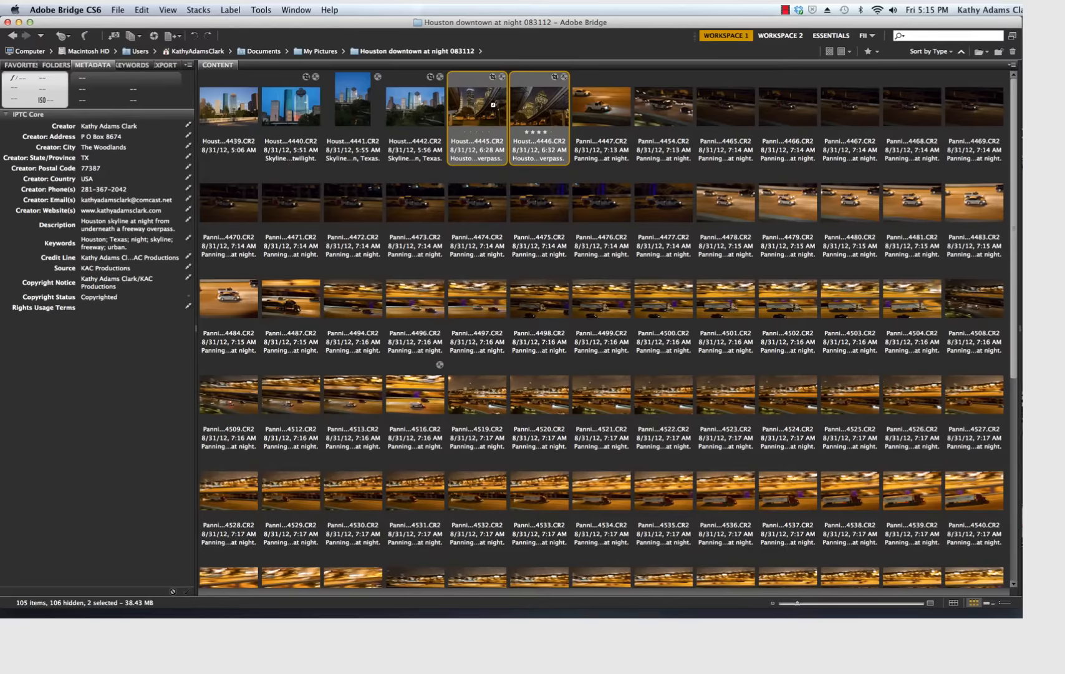
- Open the two selected overpass photos in Camera Raw and correct KAC4445's white balance by sampling beneath the overpass and setting Temperature to 3350
key(super+r)
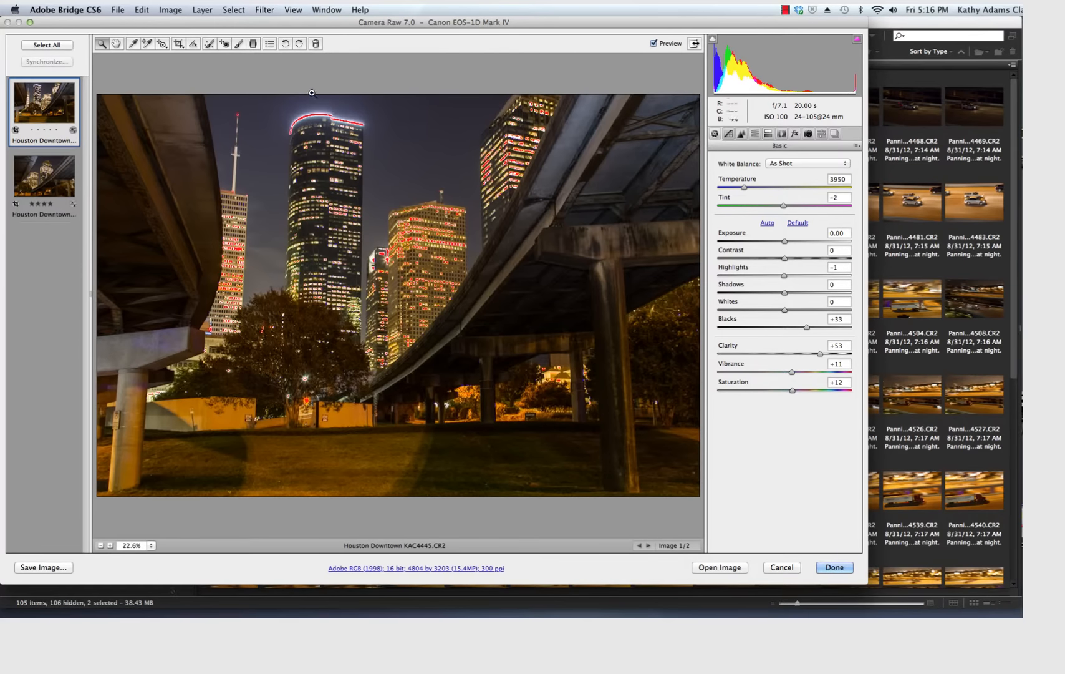
click(132, 47)
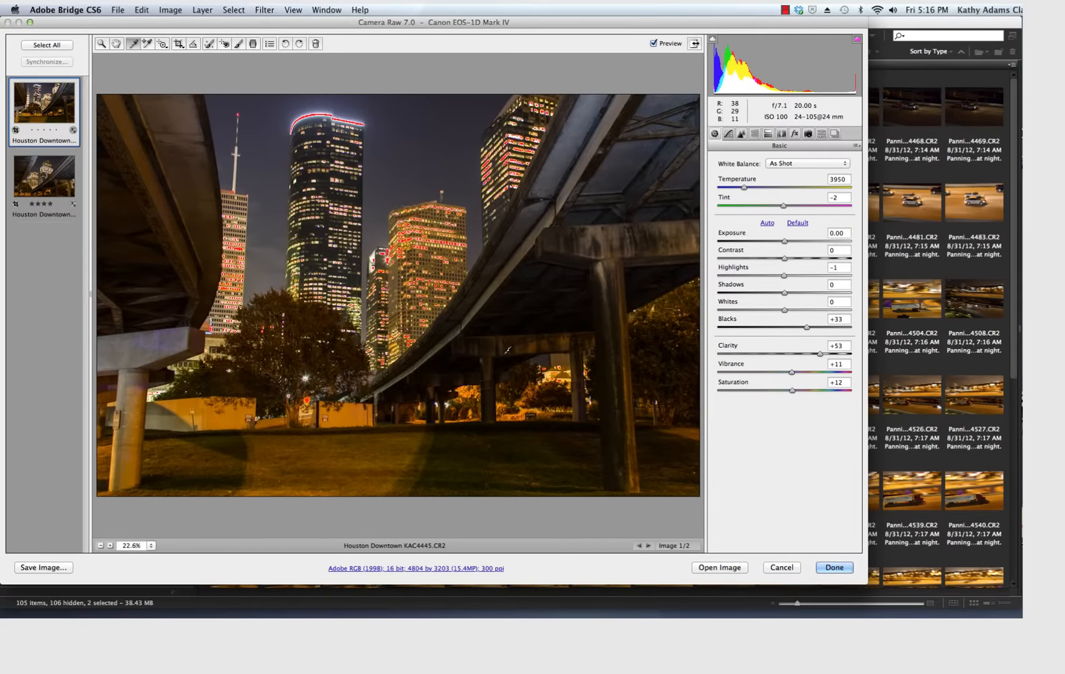
click(552, 371)
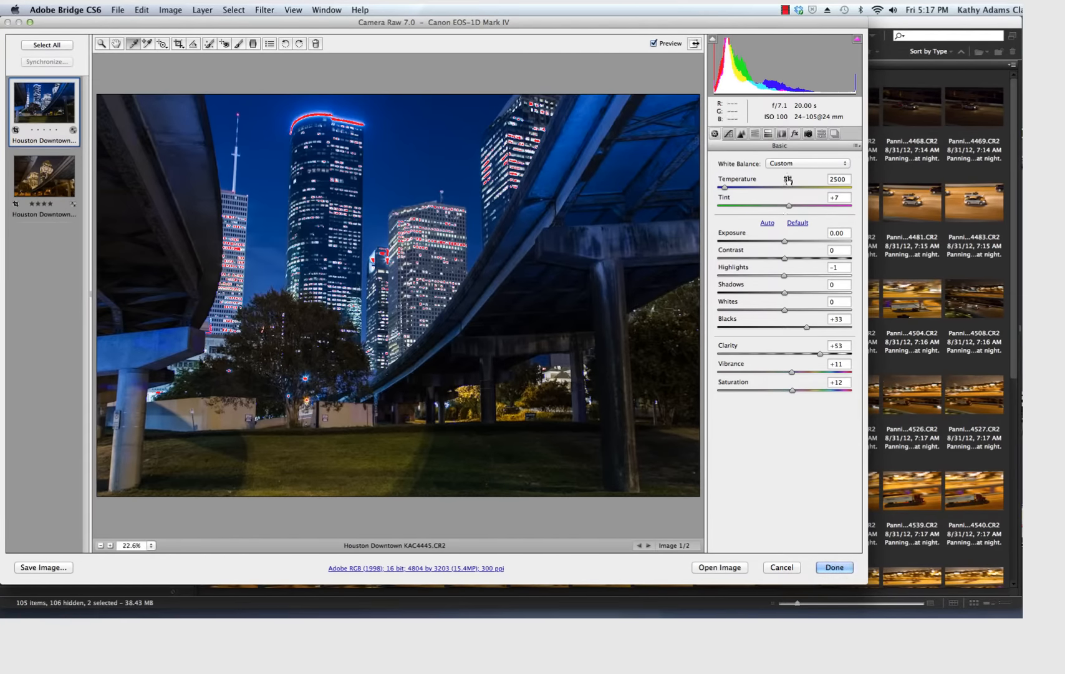
click(724, 187)
drag(724, 188, 737, 189)
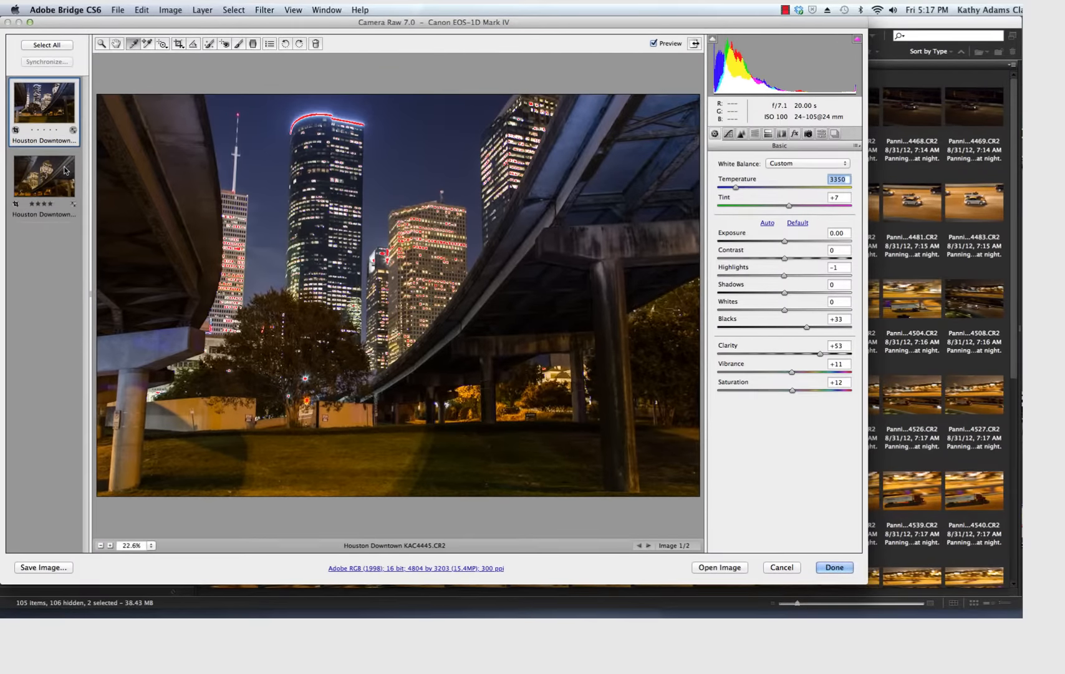
- Start synchronizing KAC4445's settings to both photos, keeping White Balance and excluding everything from Exposure through Saturation
key(shift)
shift+click(65, 169)
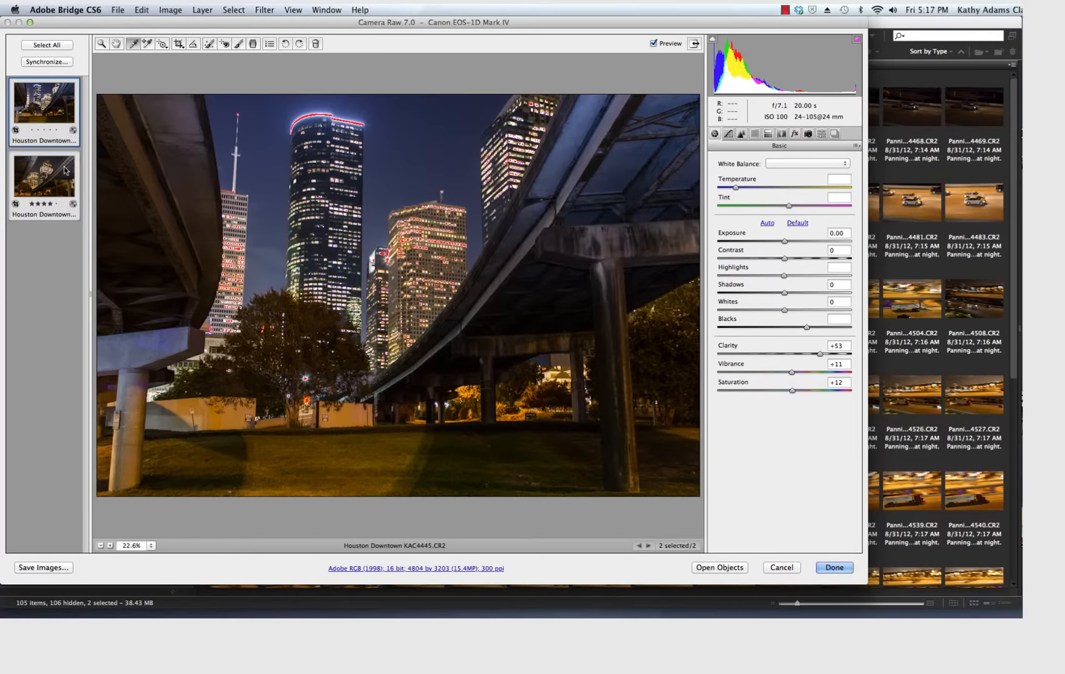
click(61, 63)
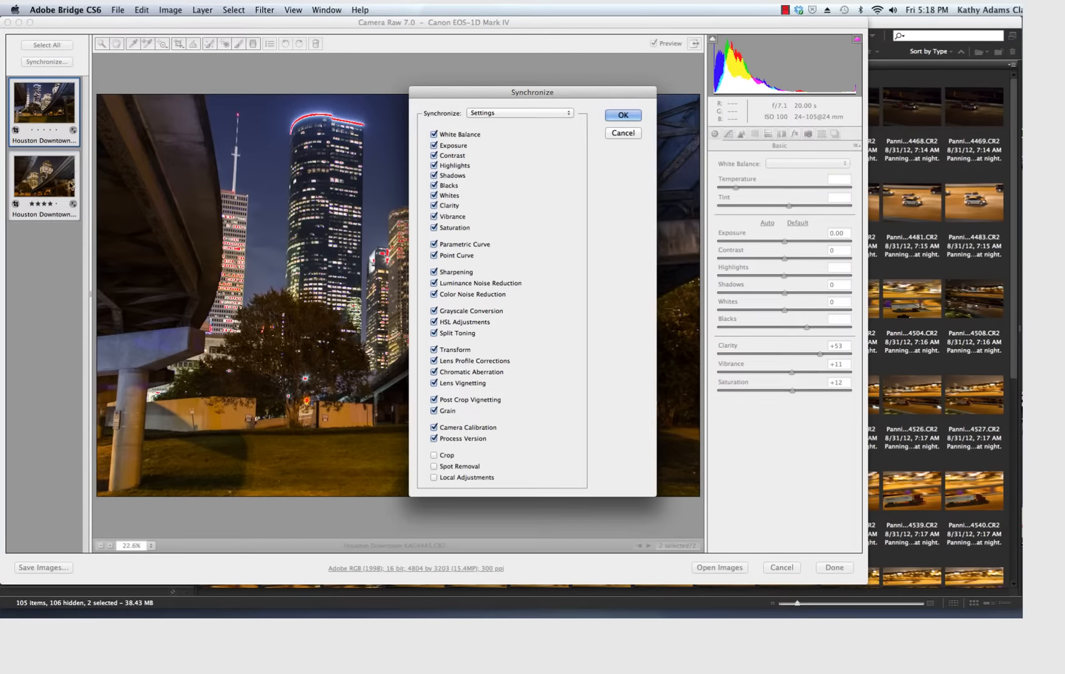
click(435, 145)
click(435, 156)
click(434, 165)
click(434, 176)
click(435, 185)
click(434, 195)
click(434, 205)
click(435, 216)
click(435, 228)
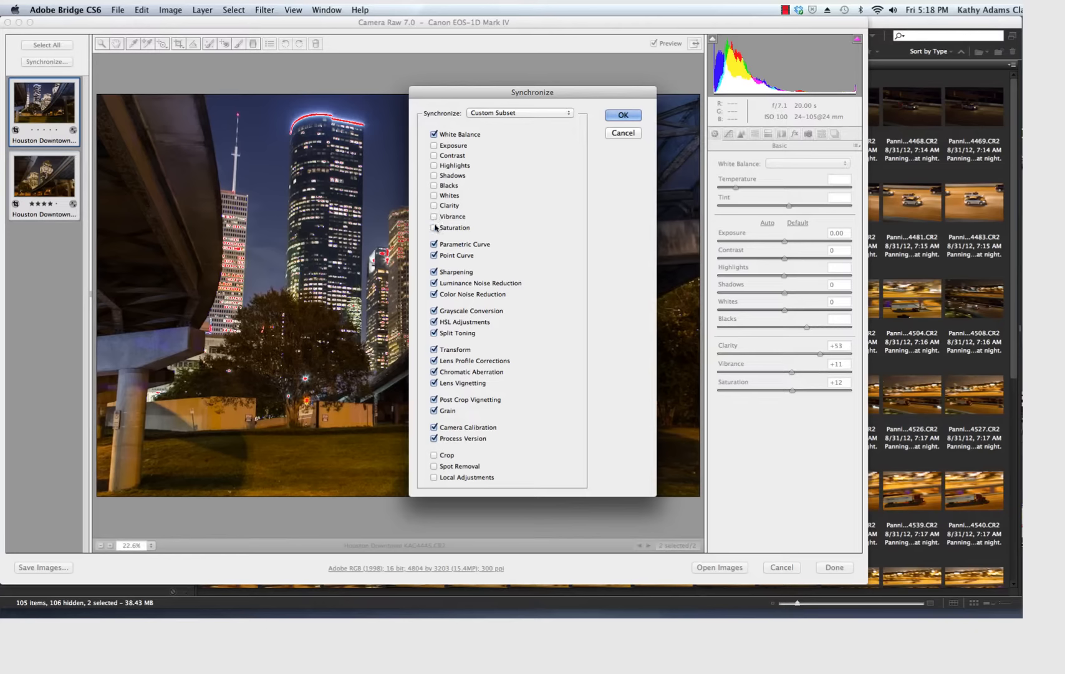
- Exclude the remaining settings from Parametric Curve through Process Version and synchronize only White Balance across both photos
click(434, 244)
click(434, 255)
click(434, 272)
click(434, 283)
click(434, 294)
click(434, 310)
click(434, 322)
click(434, 333)
click(434, 349)
click(434, 361)
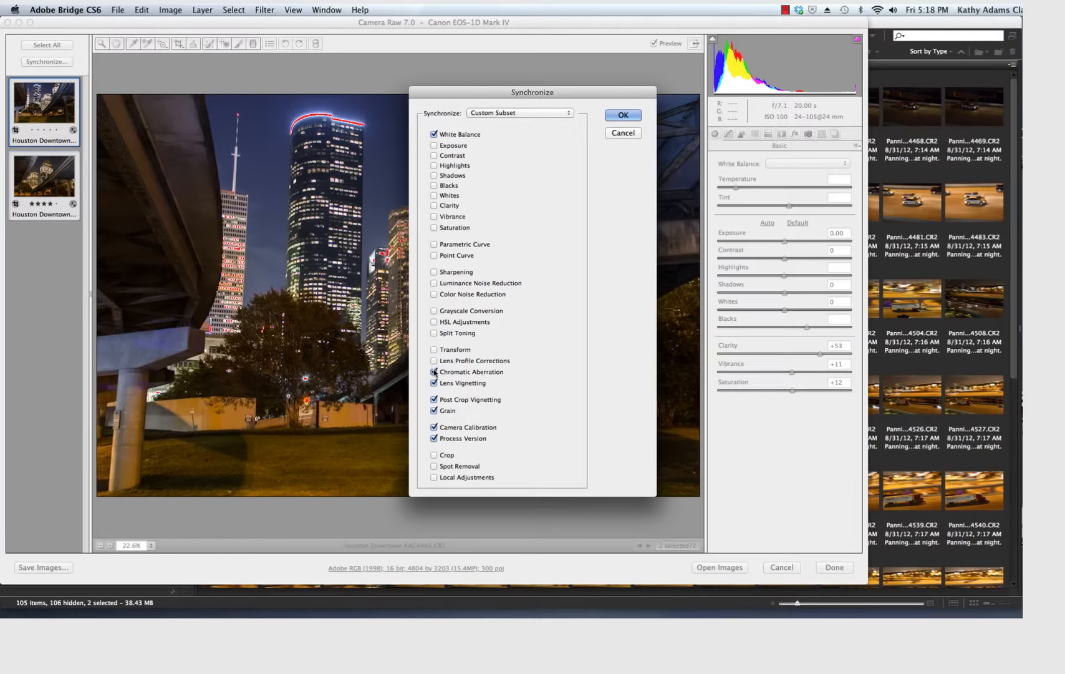
click(434, 372)
click(434, 383)
click(434, 399)
click(434, 411)
click(434, 427)
click(435, 438)
click(623, 115)
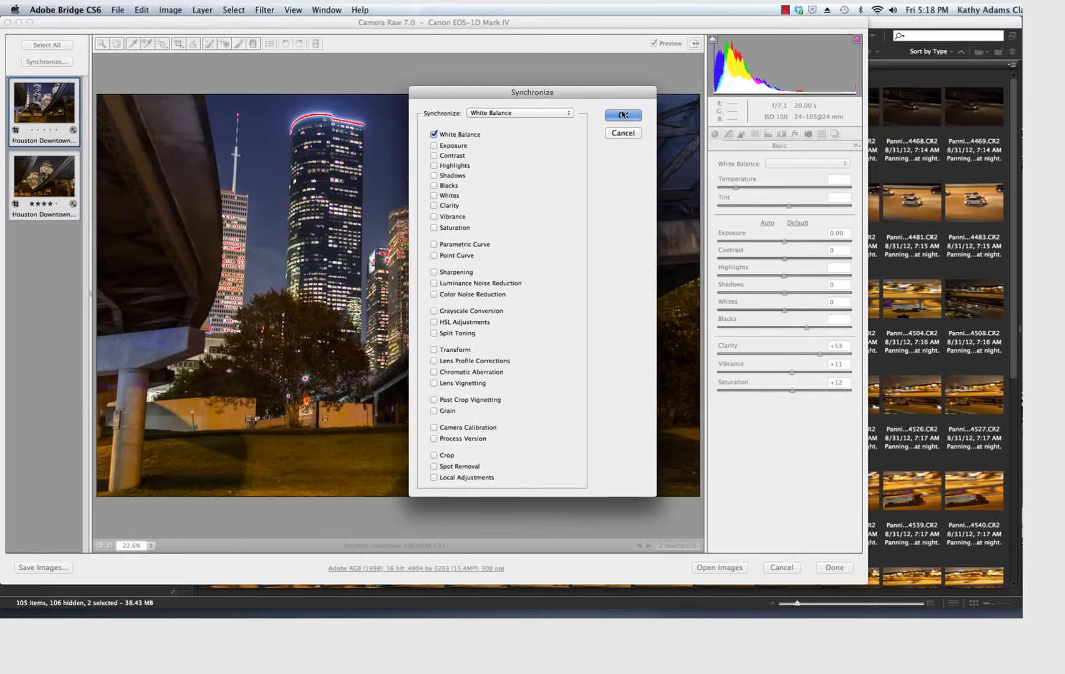
- Compare the white balance of KAC4446 and KAC4445, and enter 3350 as KAC4446's Temperature
click(34, 174)
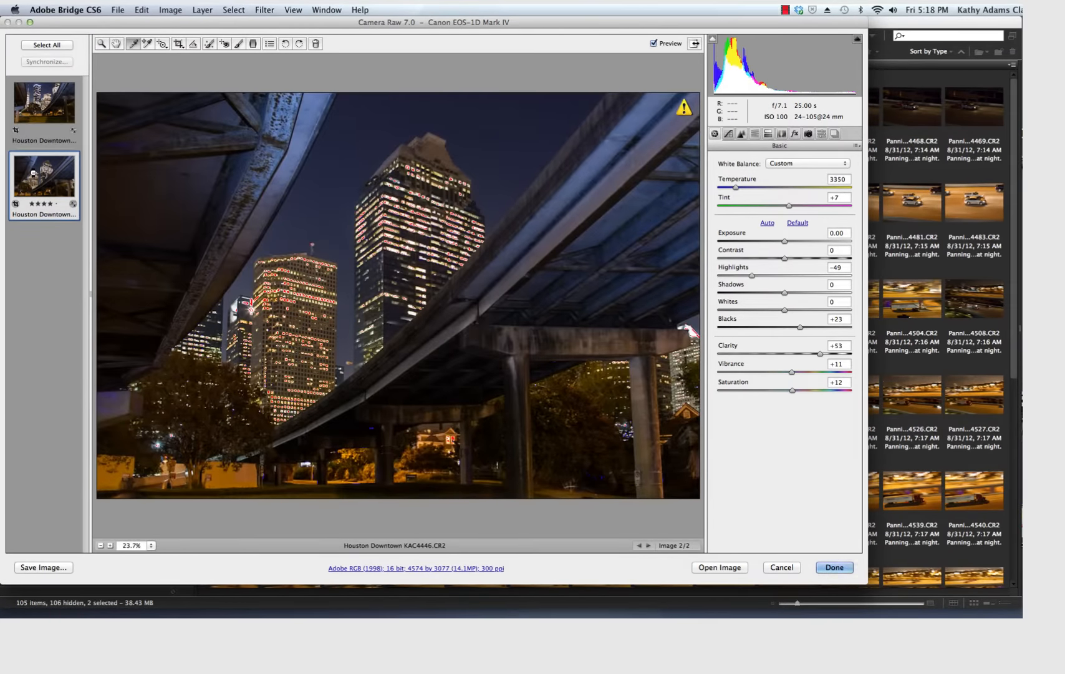
click(48, 102)
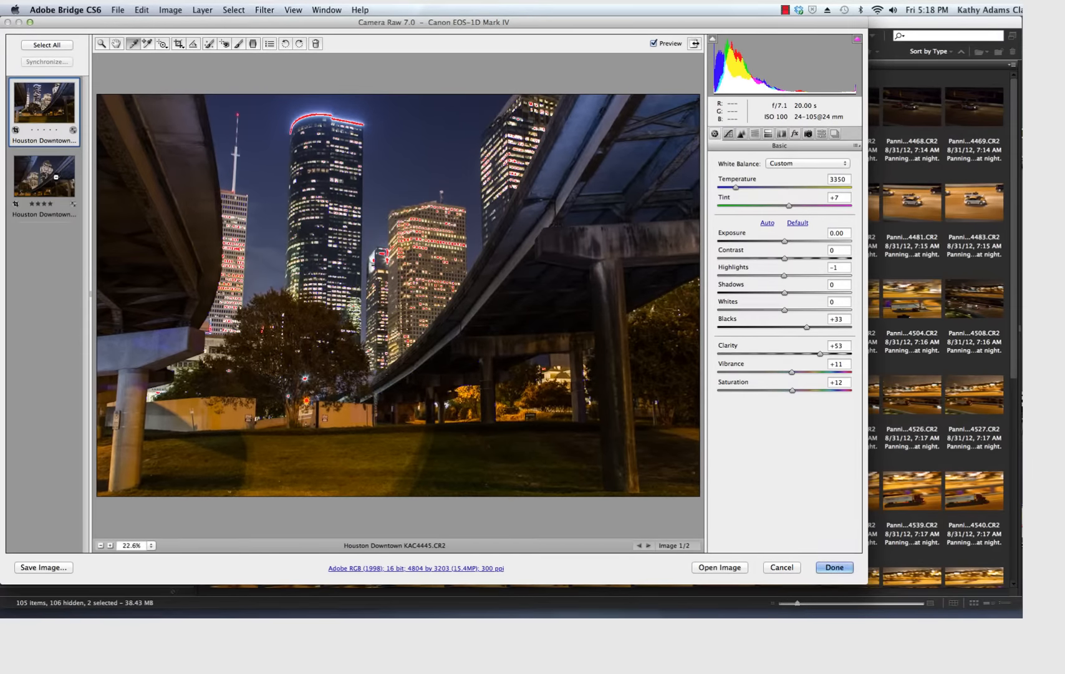
click(56, 180)
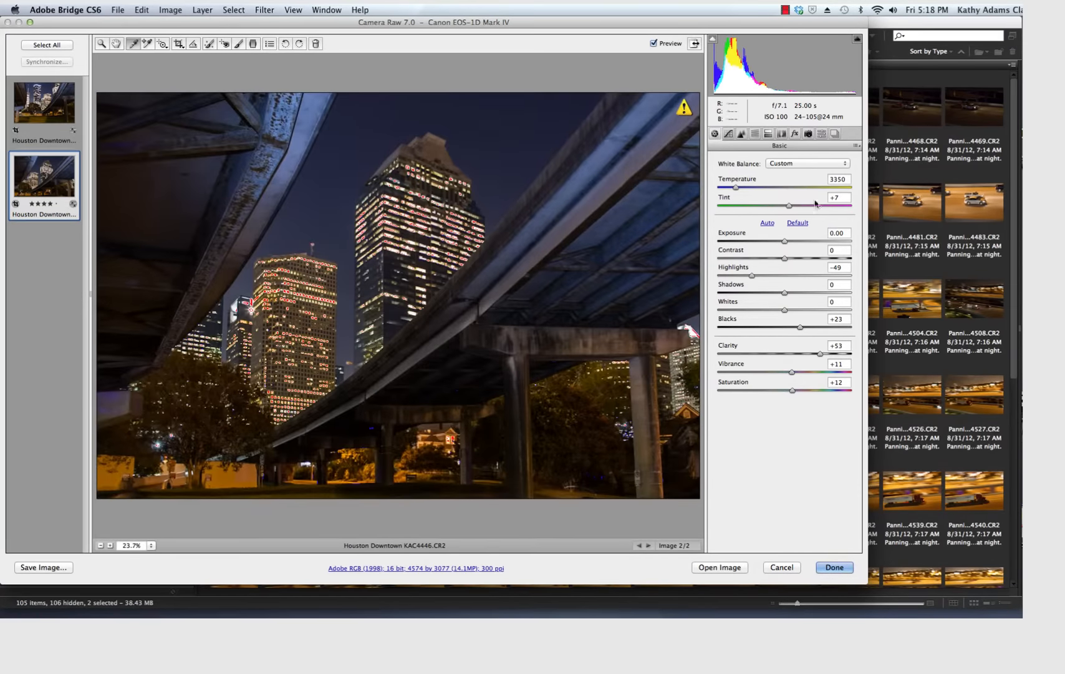
click(842, 179)
text(3350)
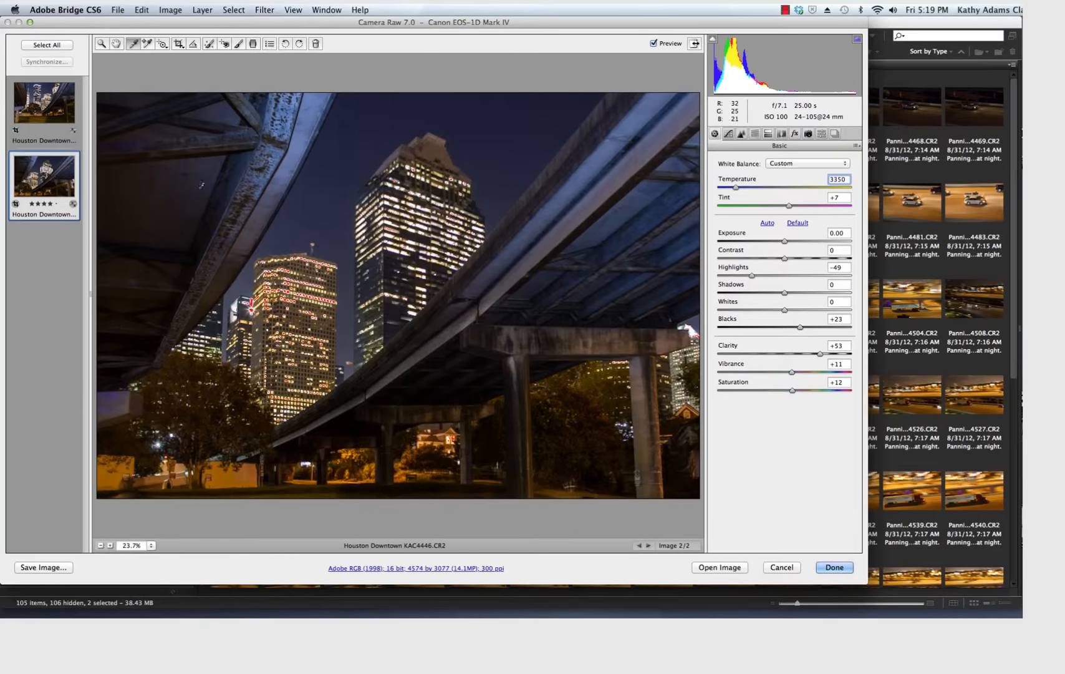
- With the highlight clipping warning turned off, resample KAC4446's white balance beneath the overpass, set Temperature to about 3250, and save the raw adjustments
click(859, 41)
click(444, 440)
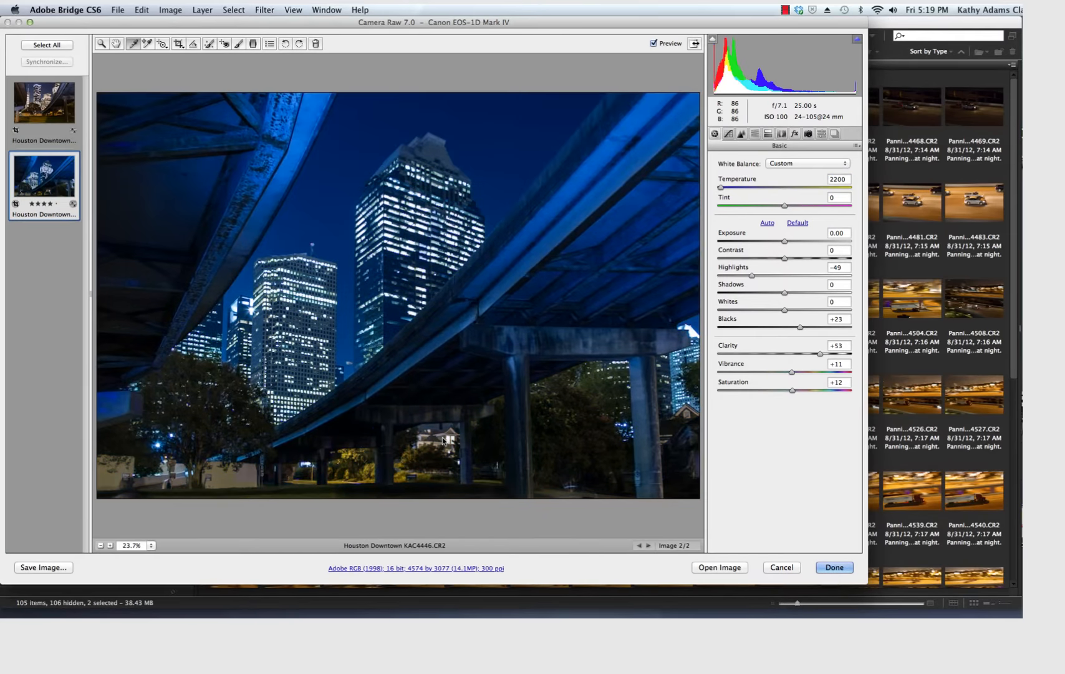
click(735, 187)
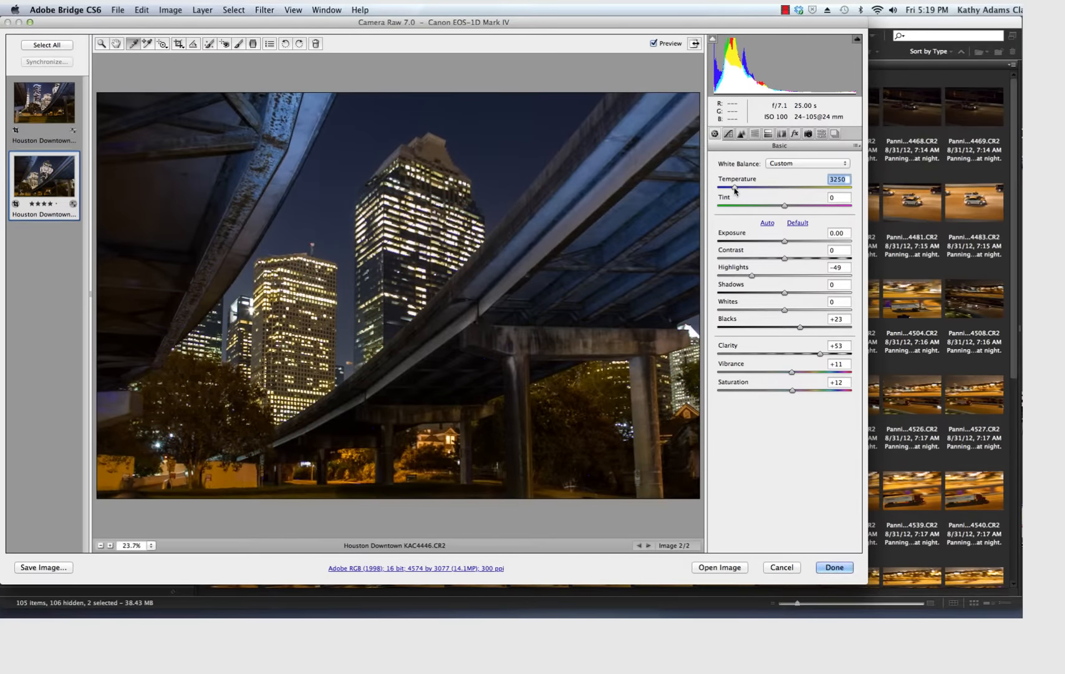
drag(734, 190, 733, 190)
click(833, 567)
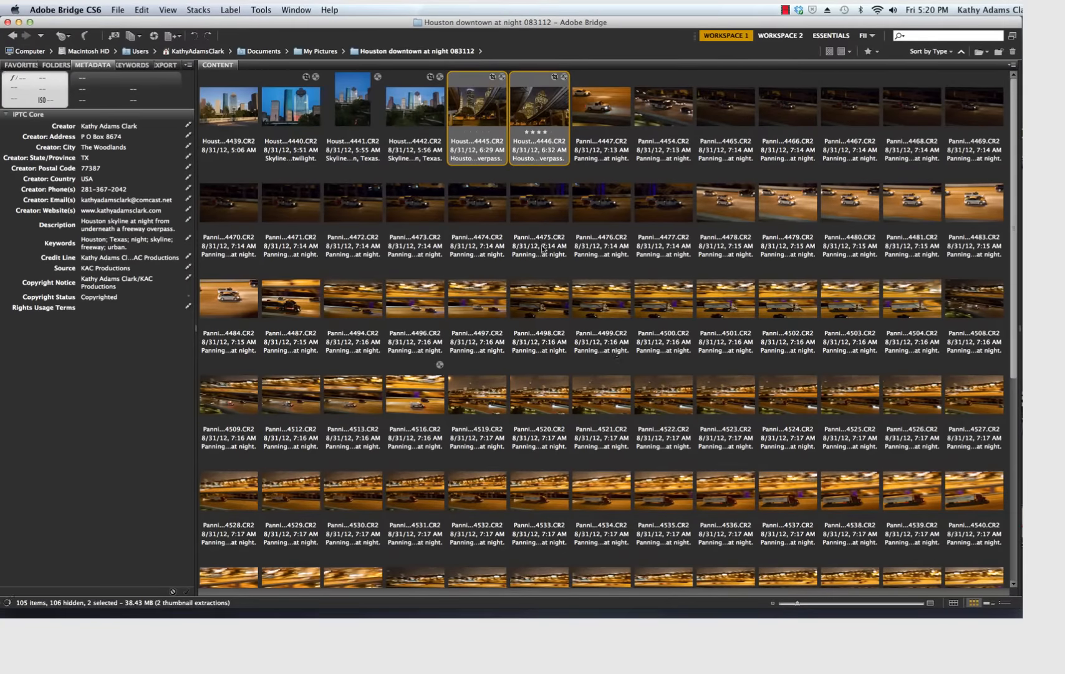